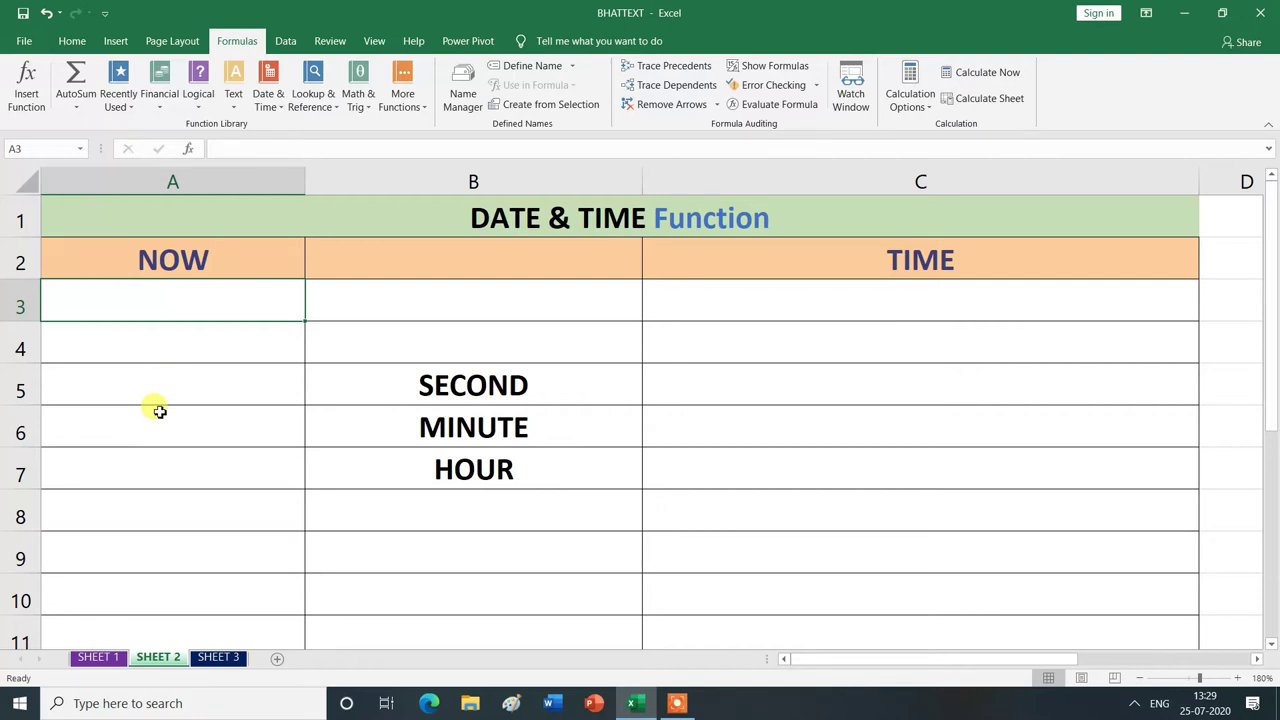
text(=)
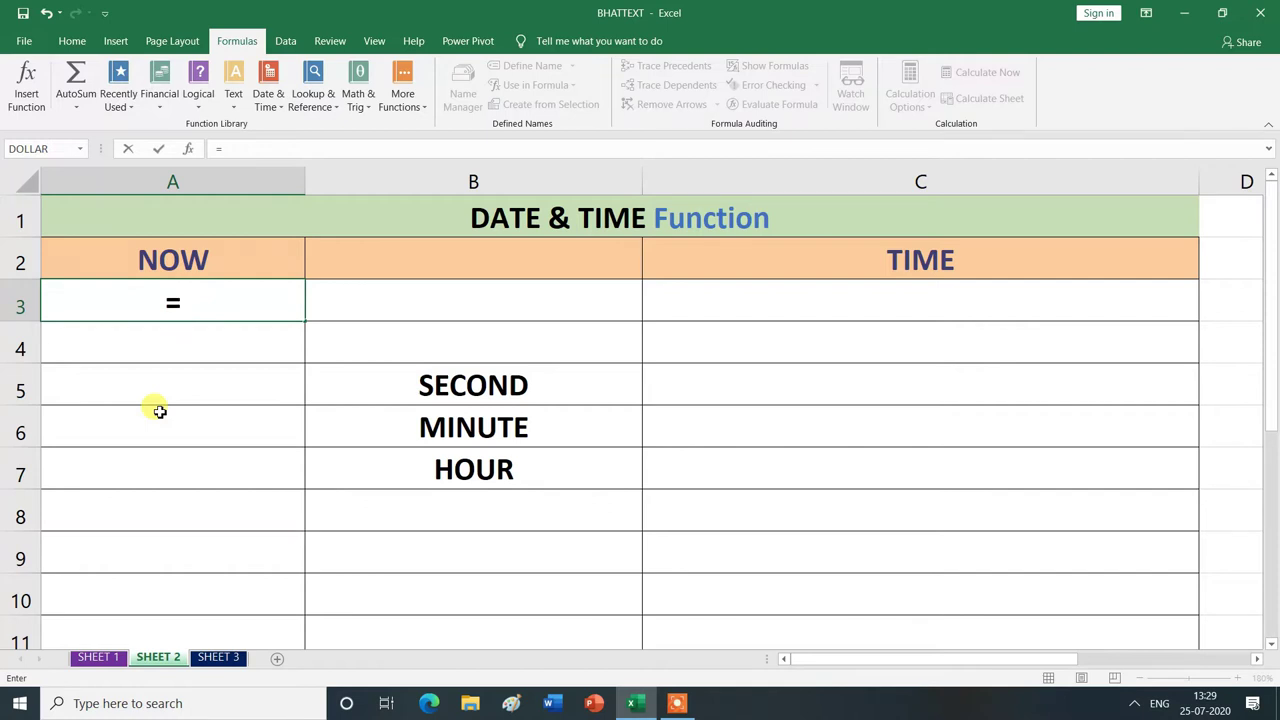
text(now)
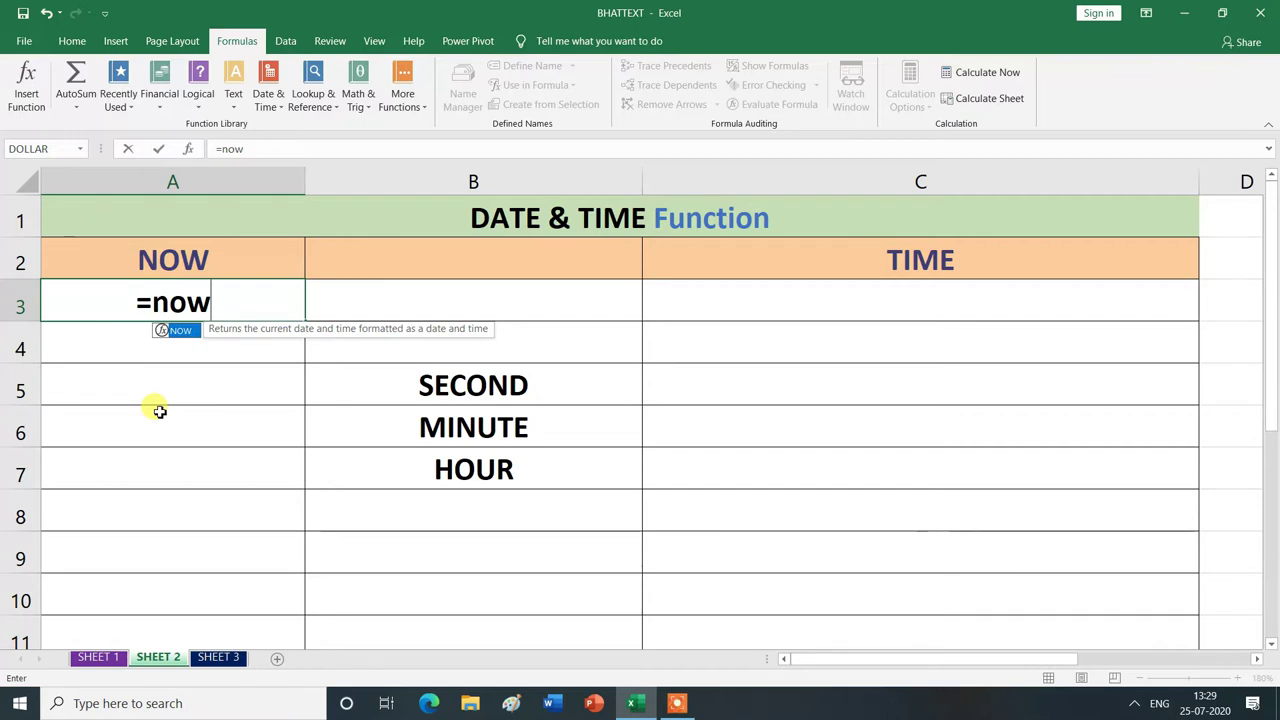
double_click(175, 330)
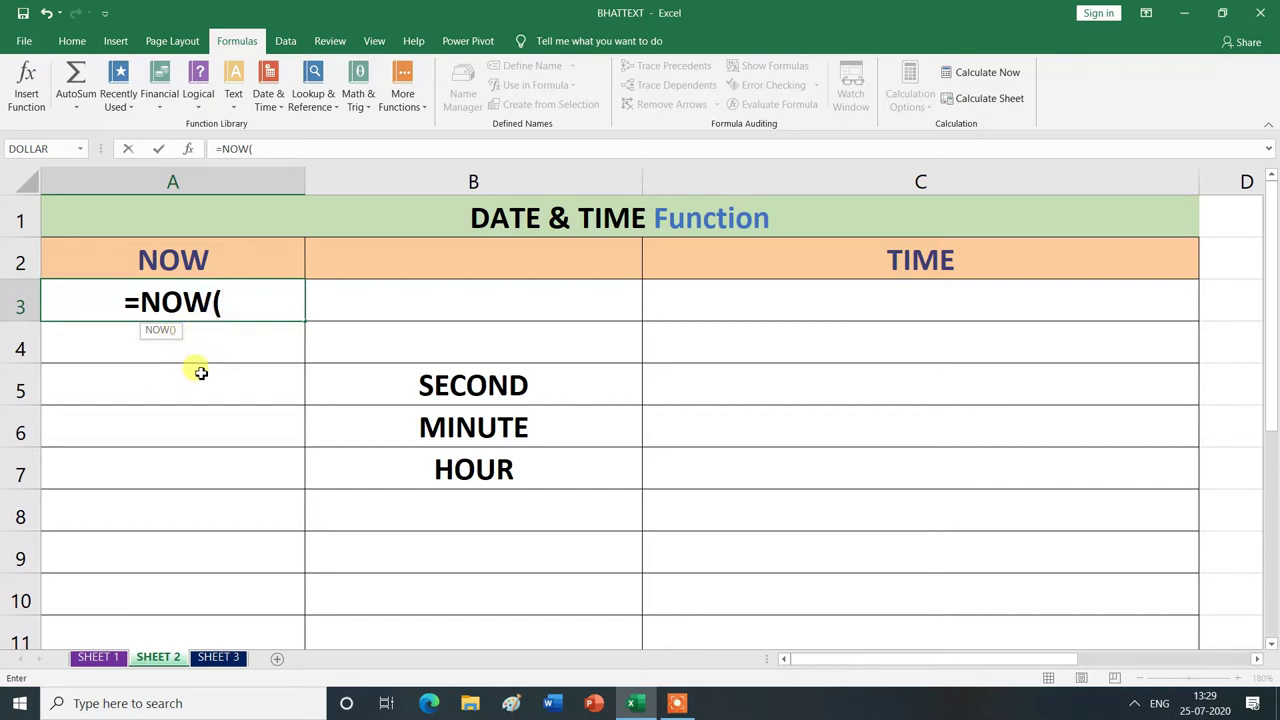
text())
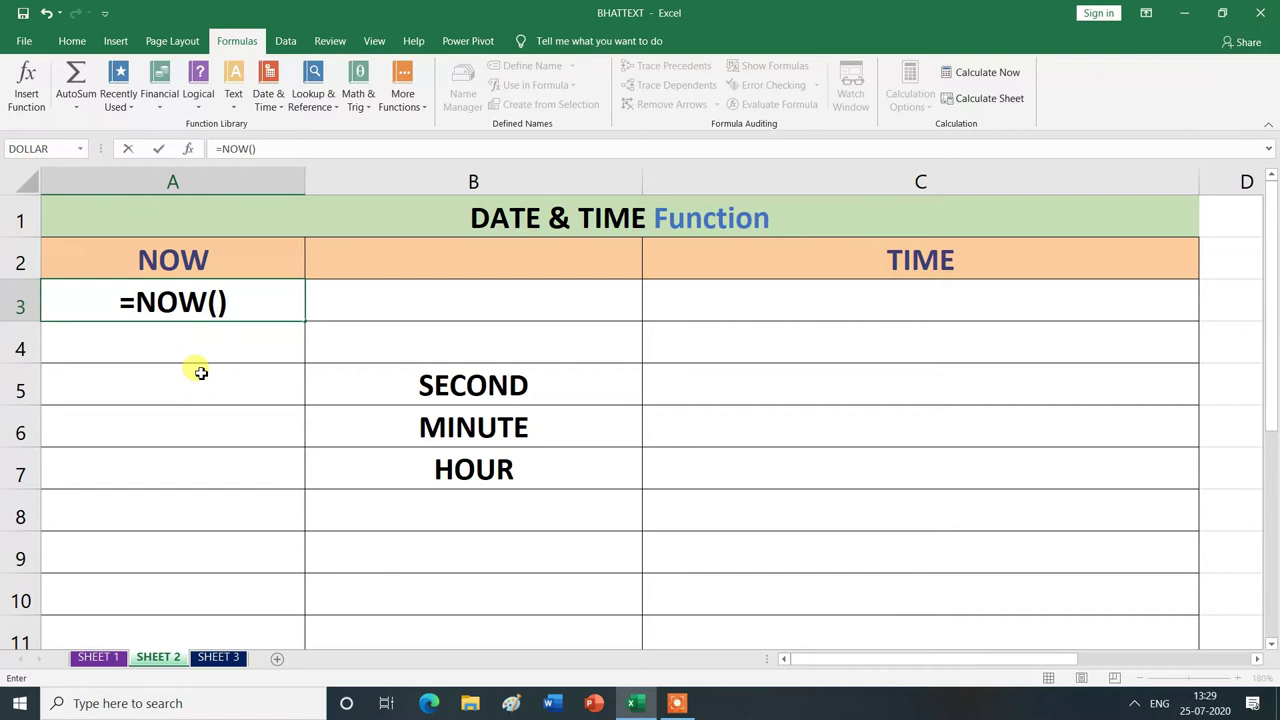
key(Return)
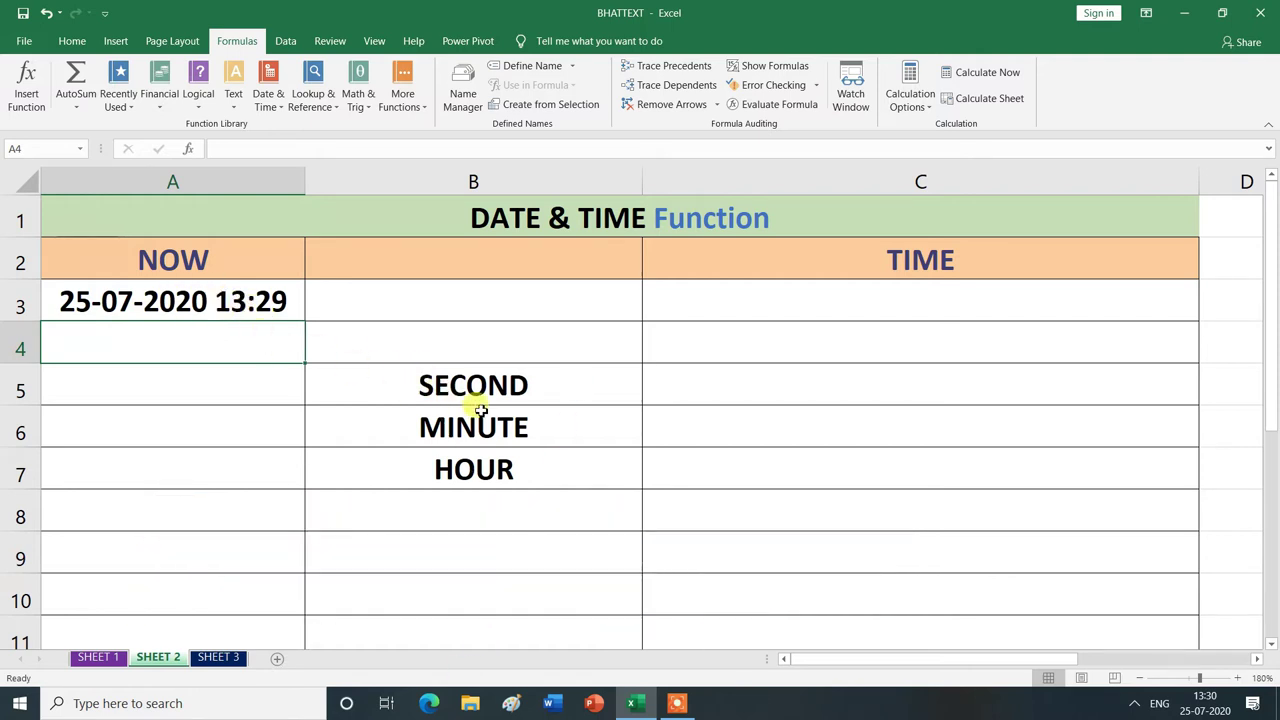
click(742, 391)
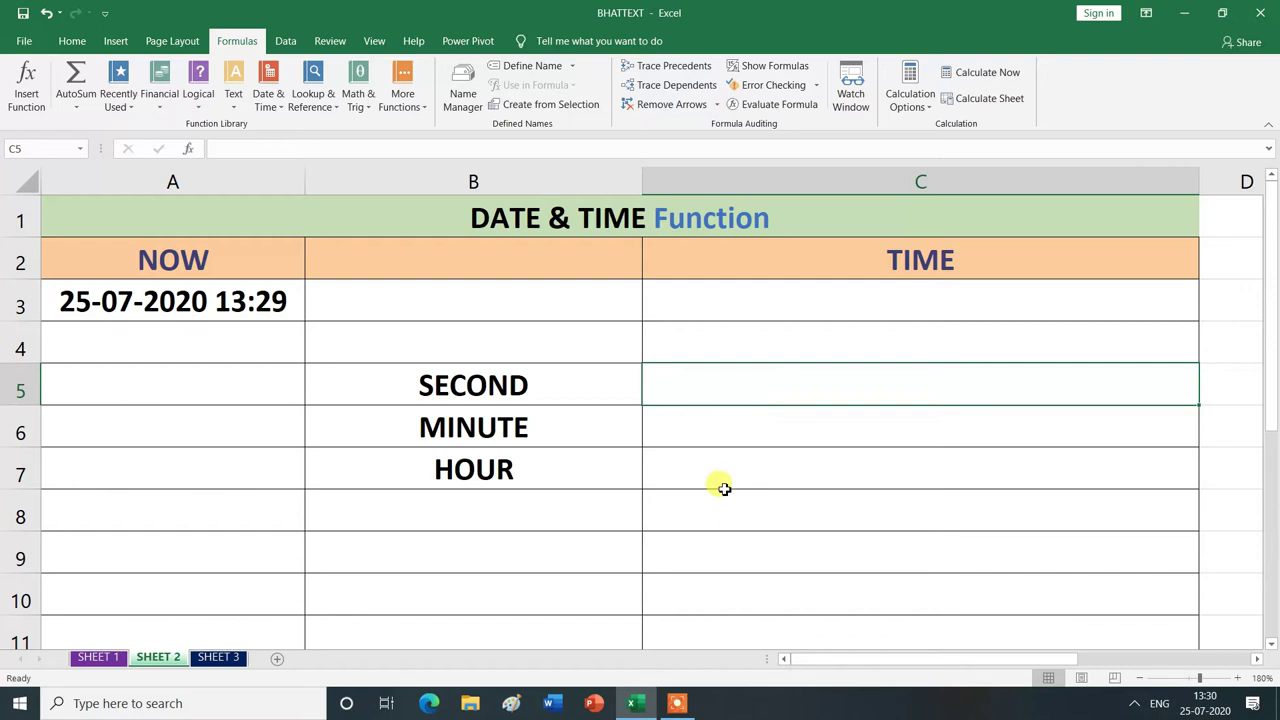
Step: Enter =SECOND(A3) in C5 to extract the seconds from the NOW date-time
text(=)
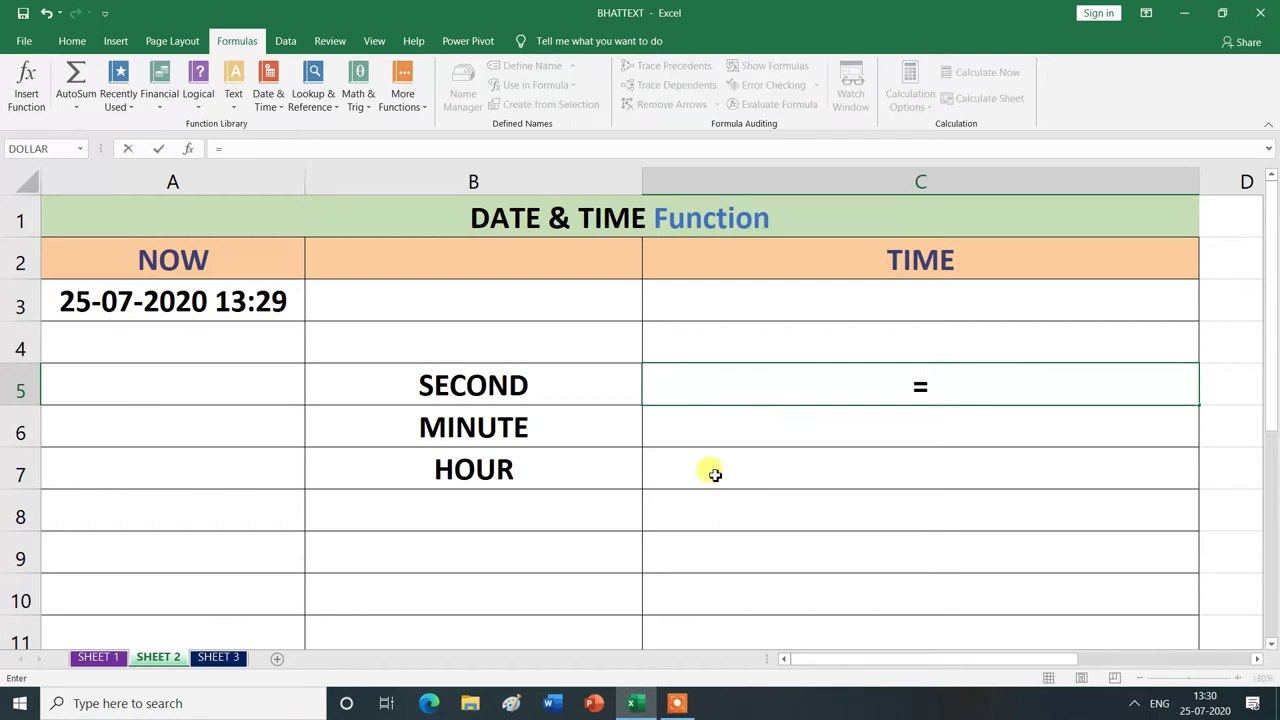
text(sec)
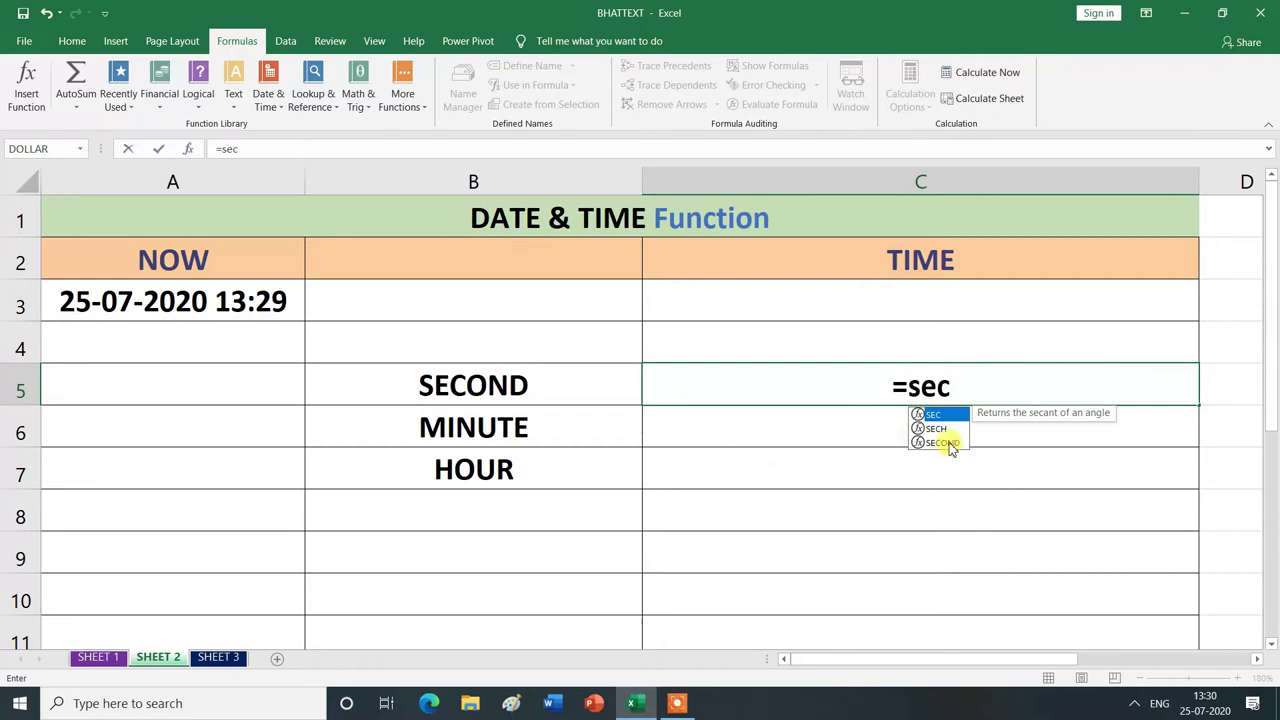
double_click(945, 443)
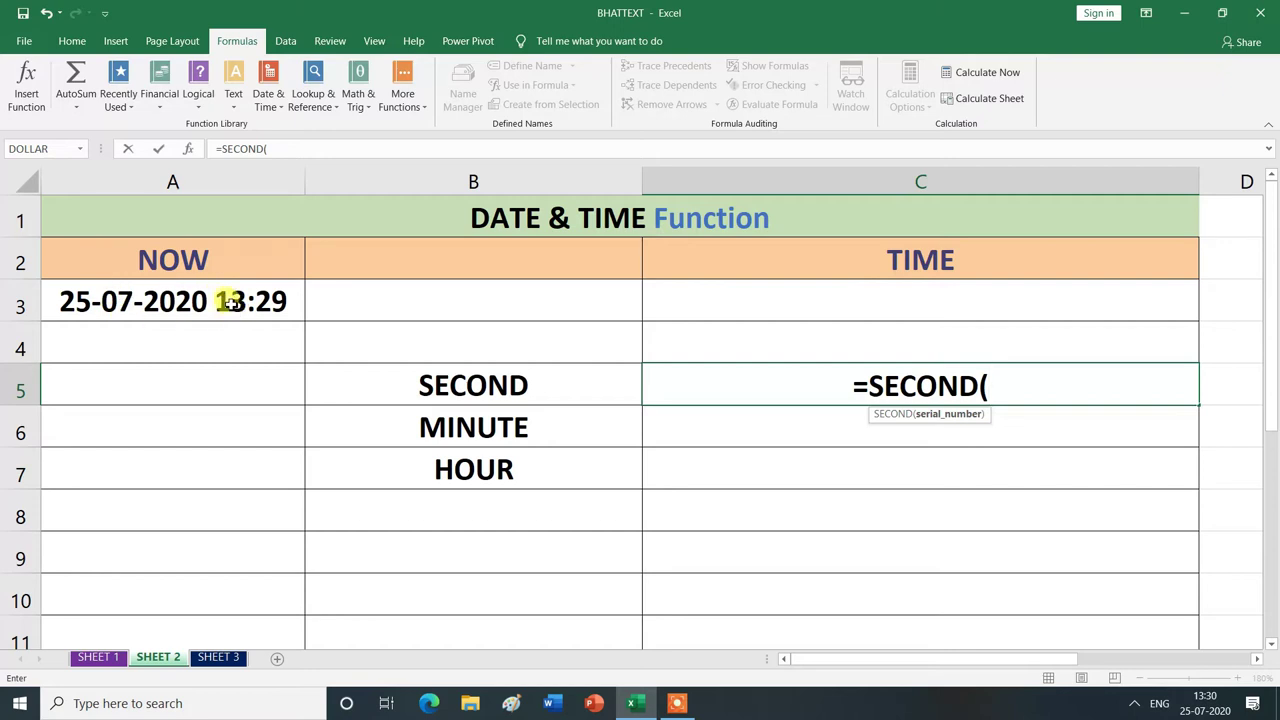
click(230, 303)
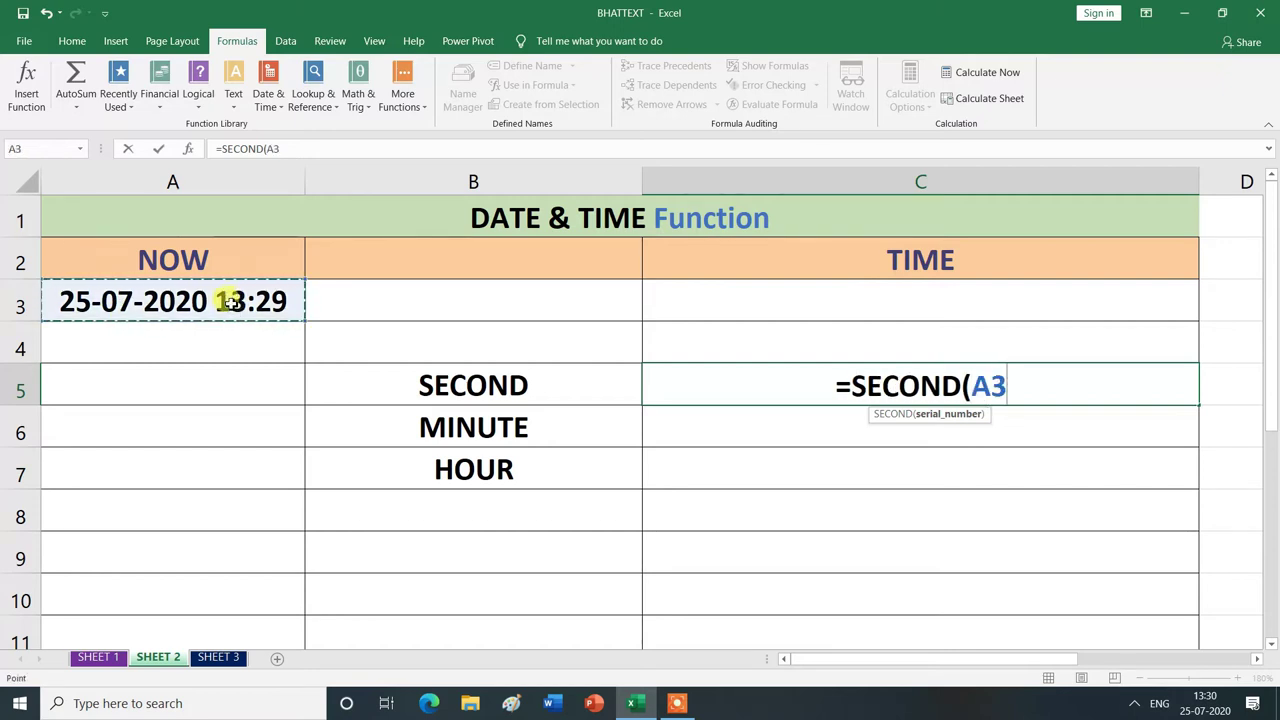
click(993, 390)
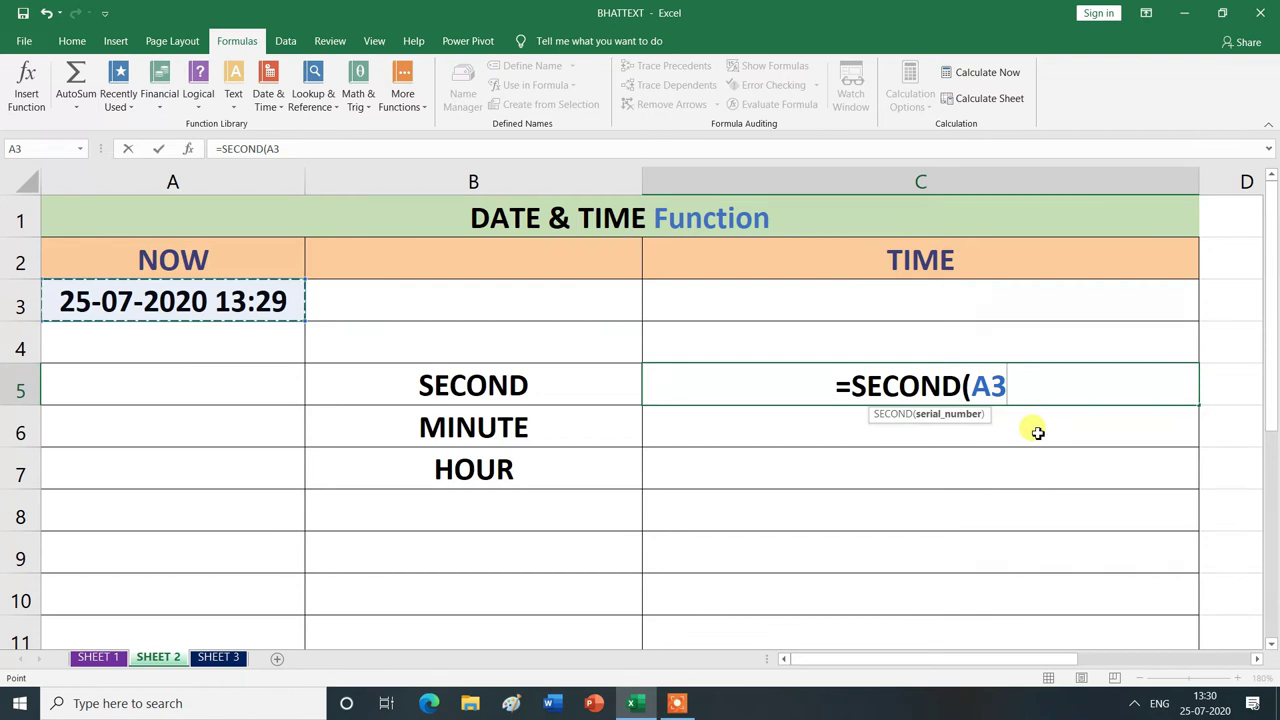
text())
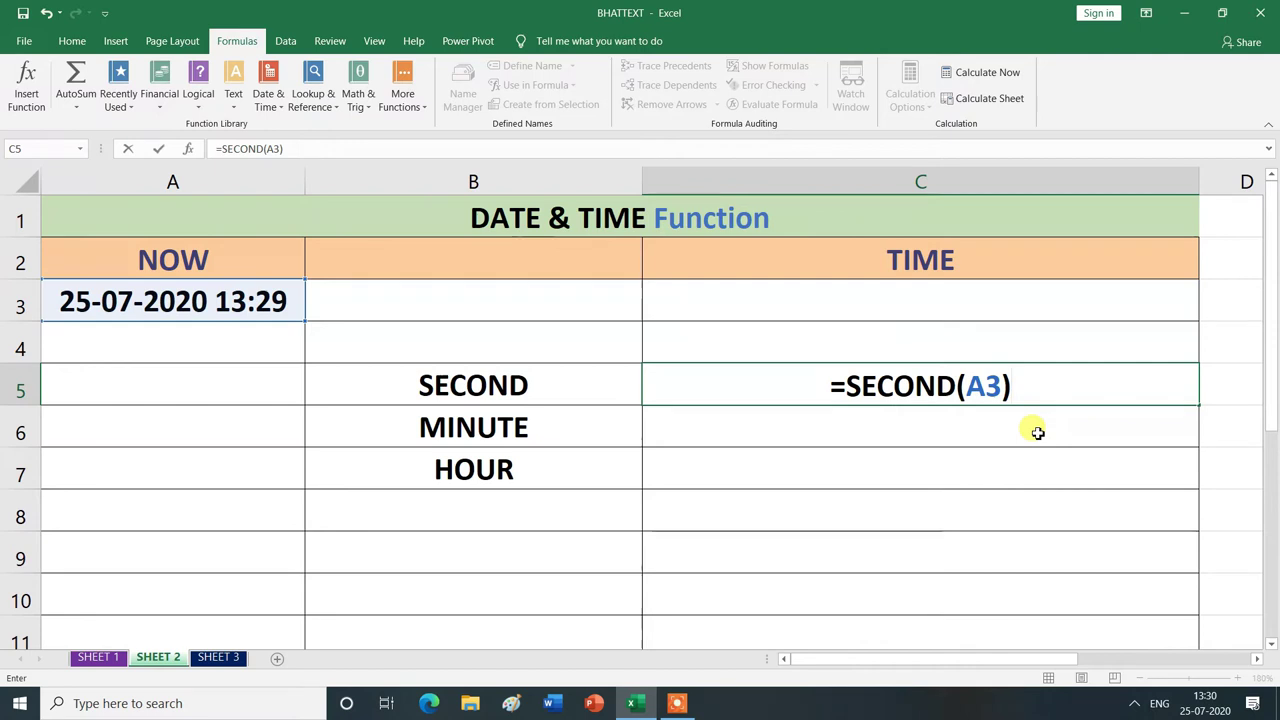
key(Return)
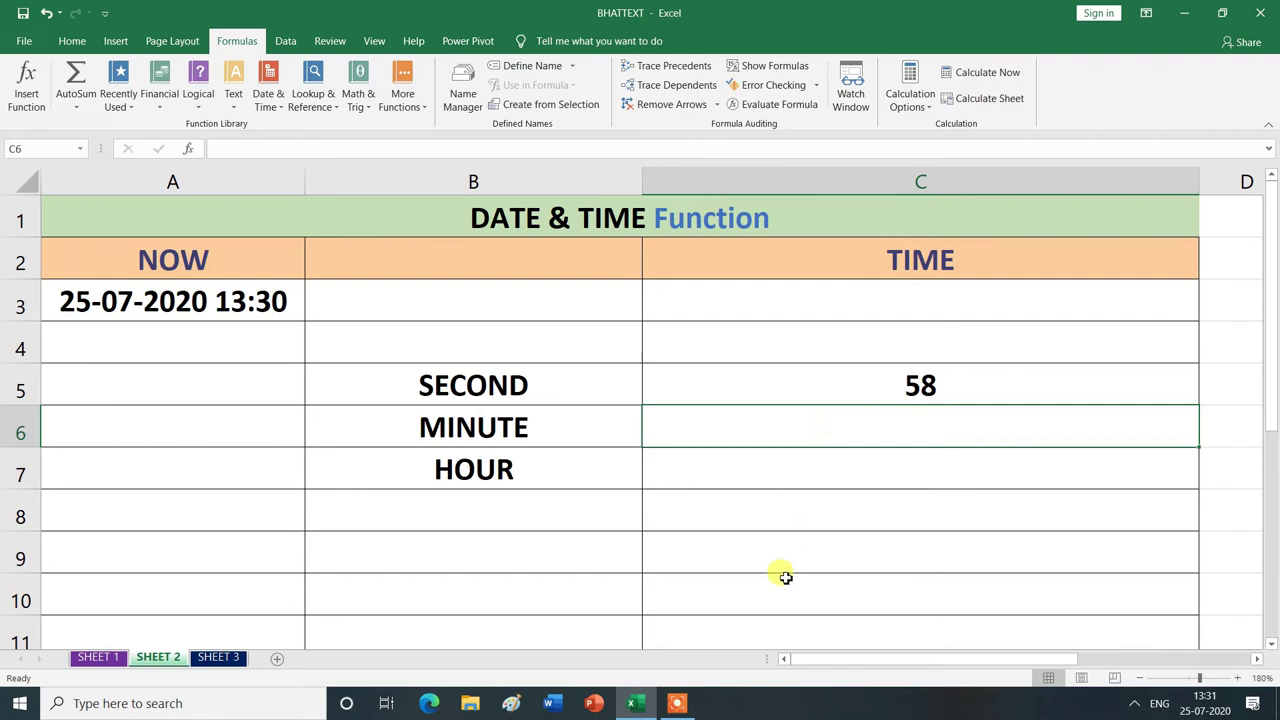
Step: Enter =MINUTE(A3) in C6 so it shows the minute, 32
key(BackSpace)
text(=)
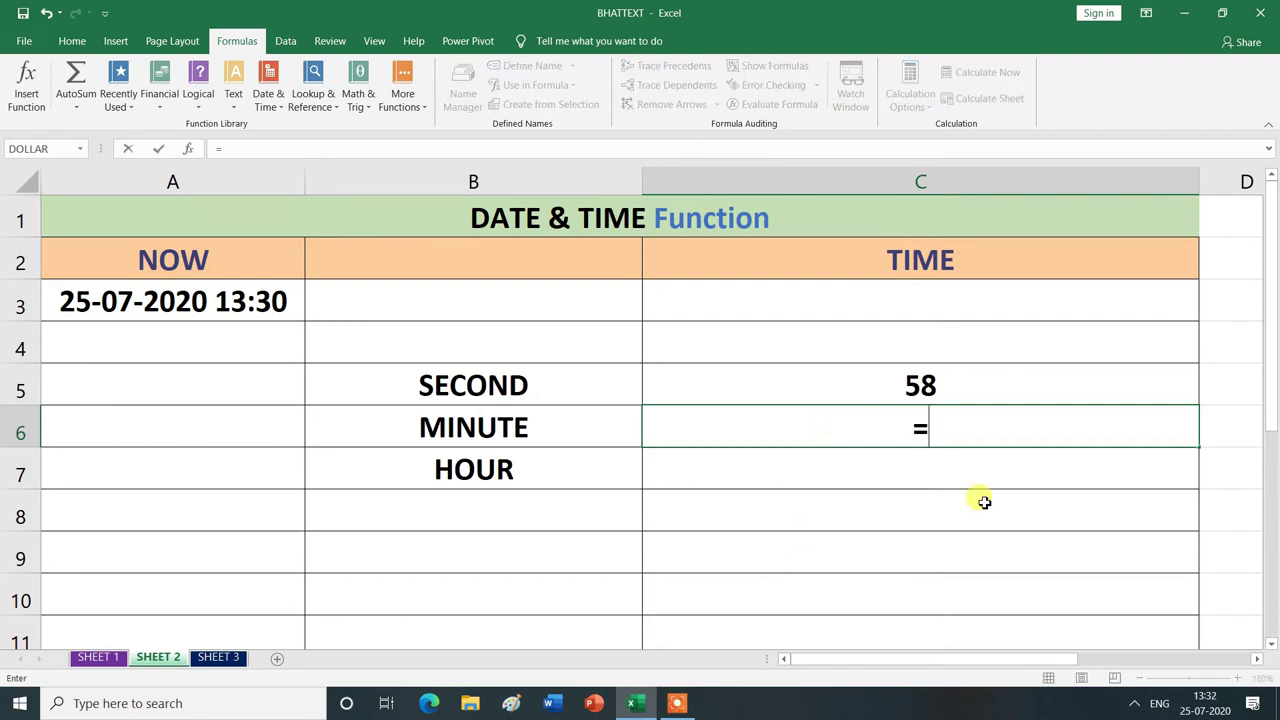
text(min)
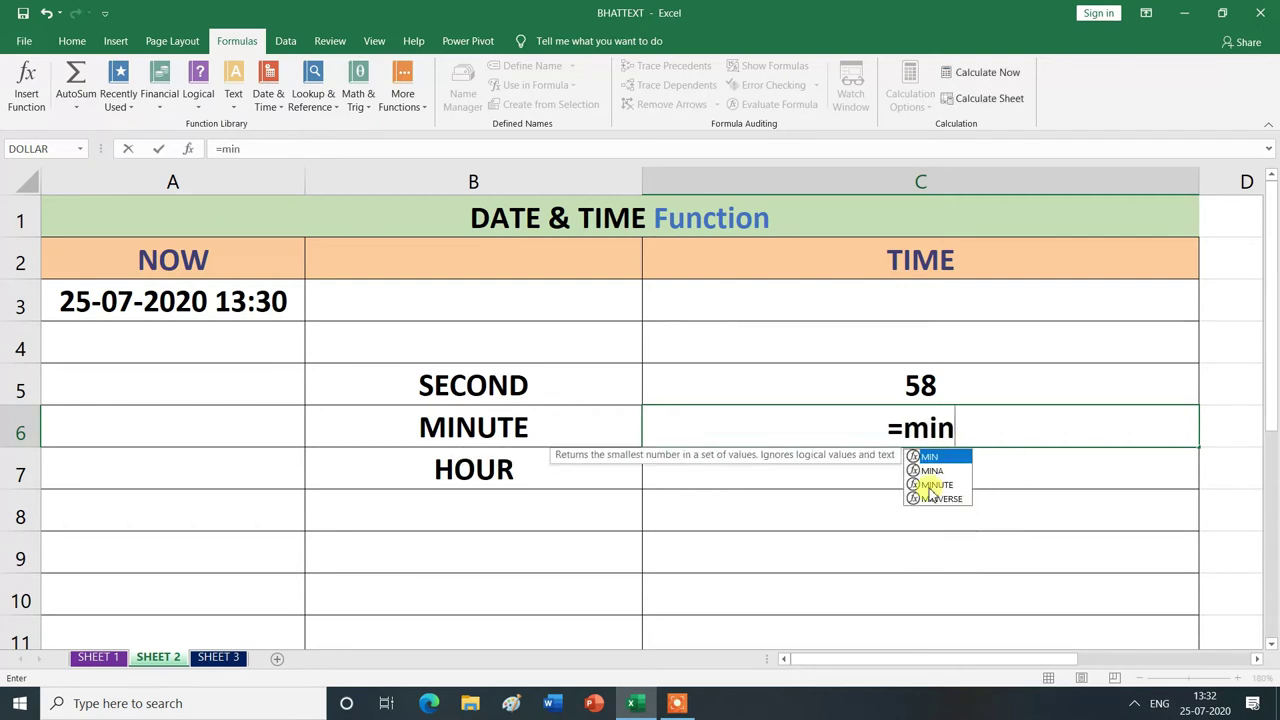
double_click(929, 486)
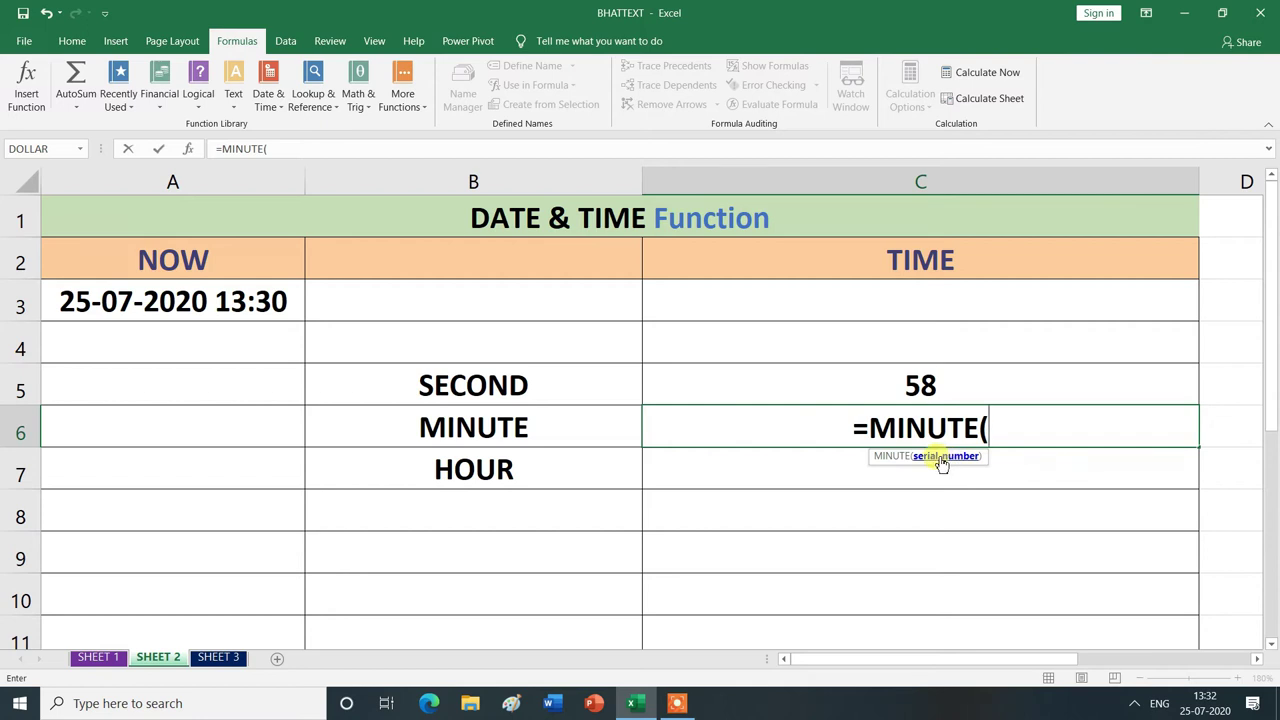
click(184, 304)
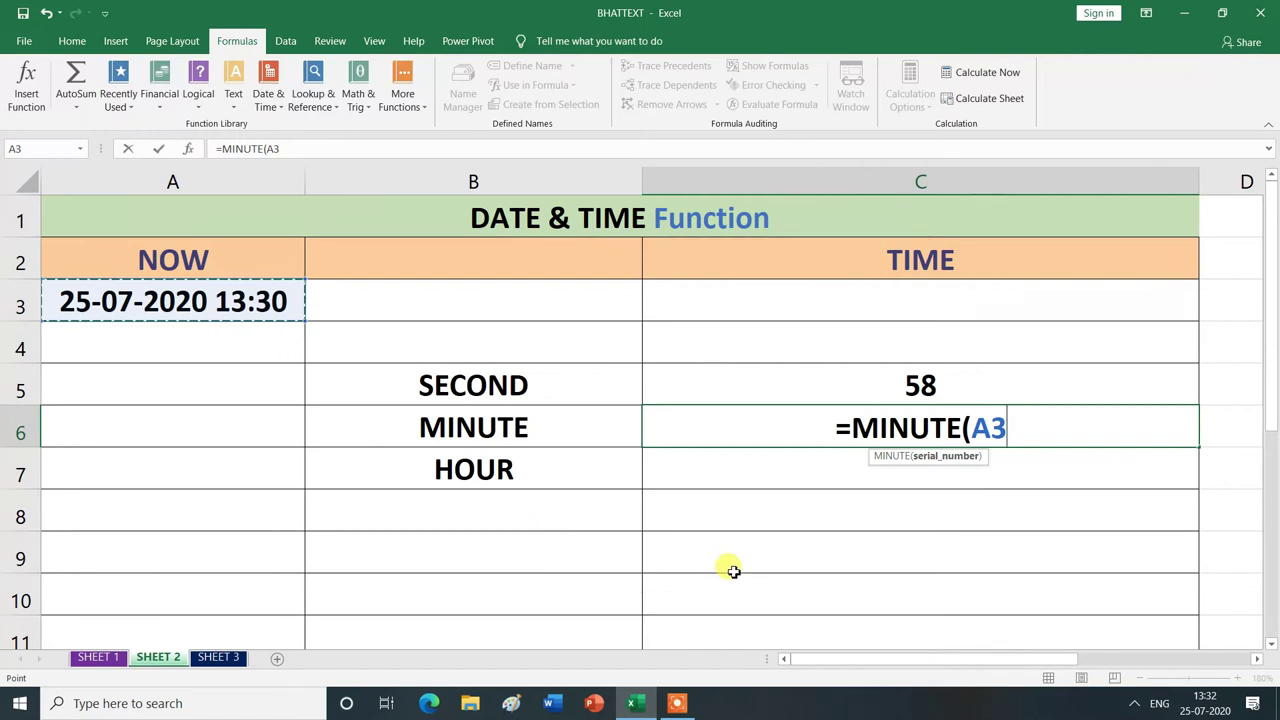
text())
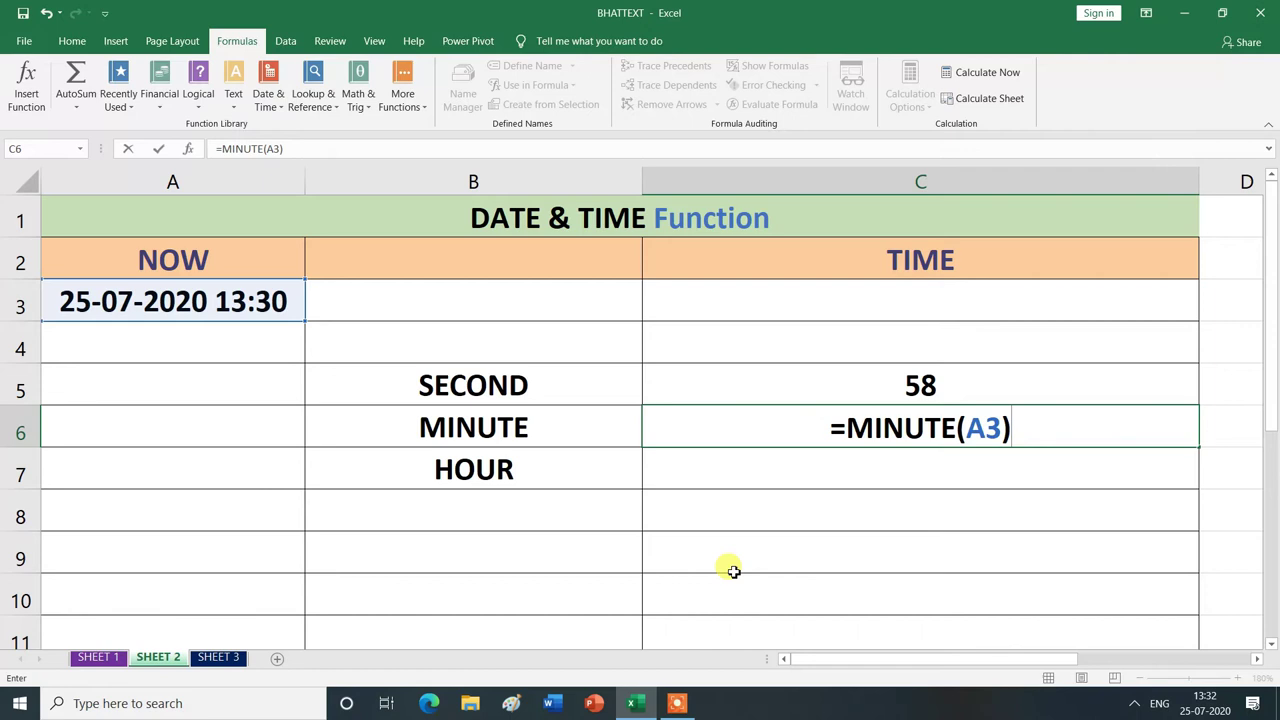
key(Return)
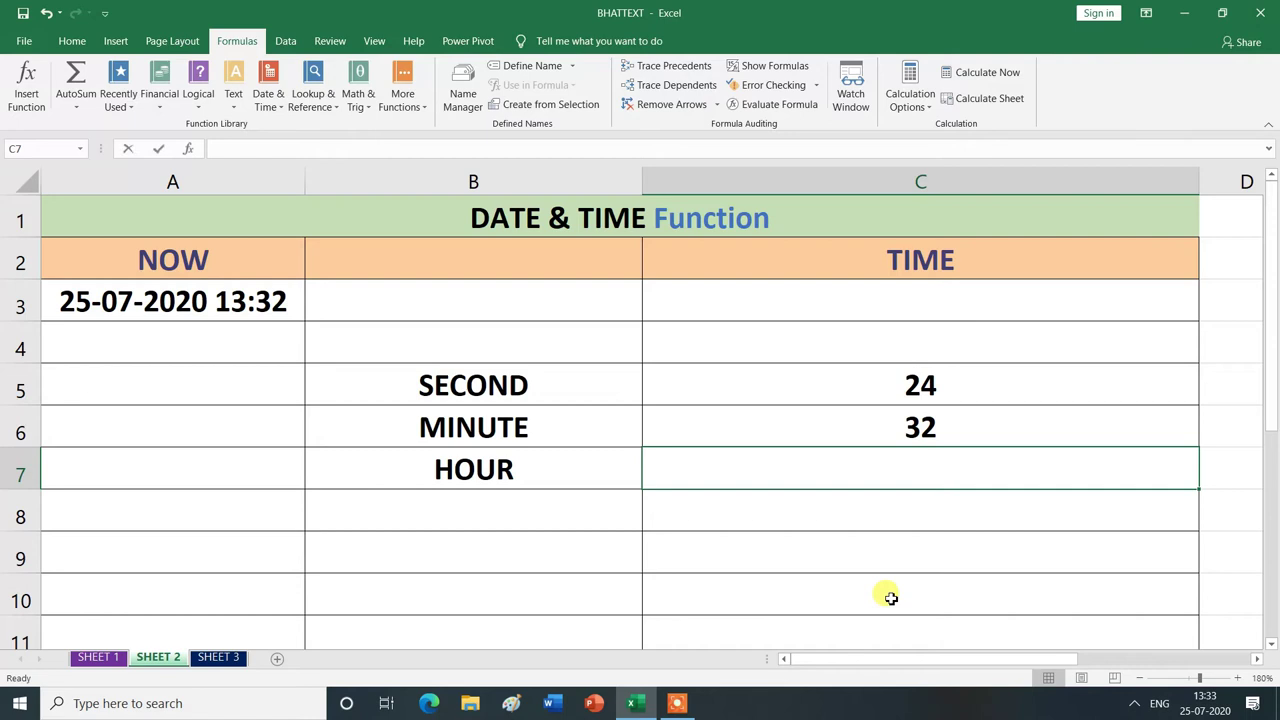
Step: Enter =HOUR(A3) in C7 so it shows the hour, 13
text(=)
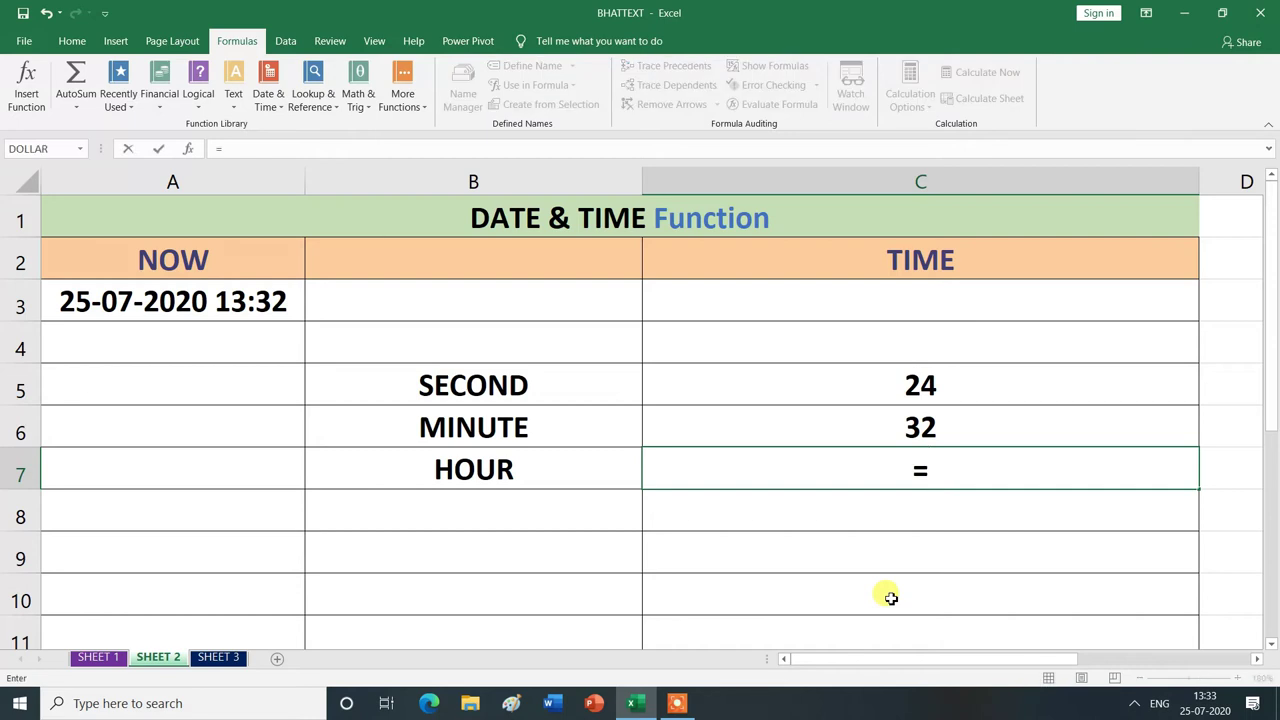
text(hou)
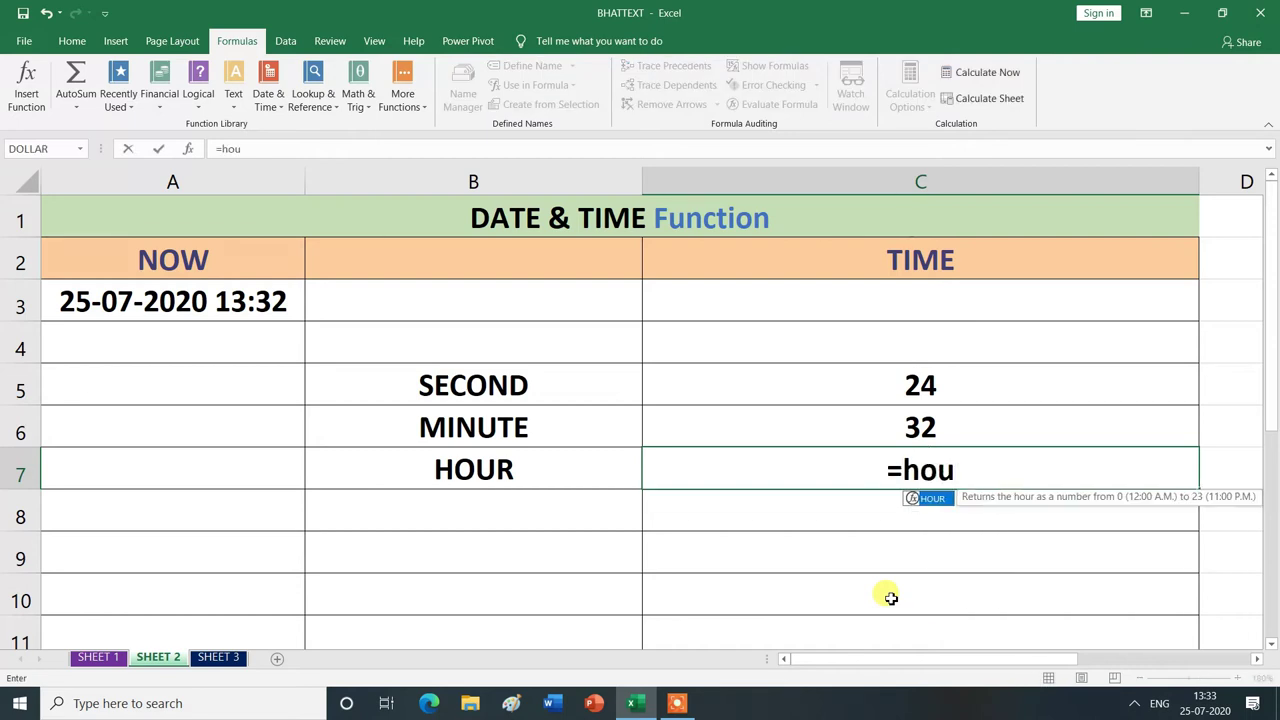
double_click(932, 498)
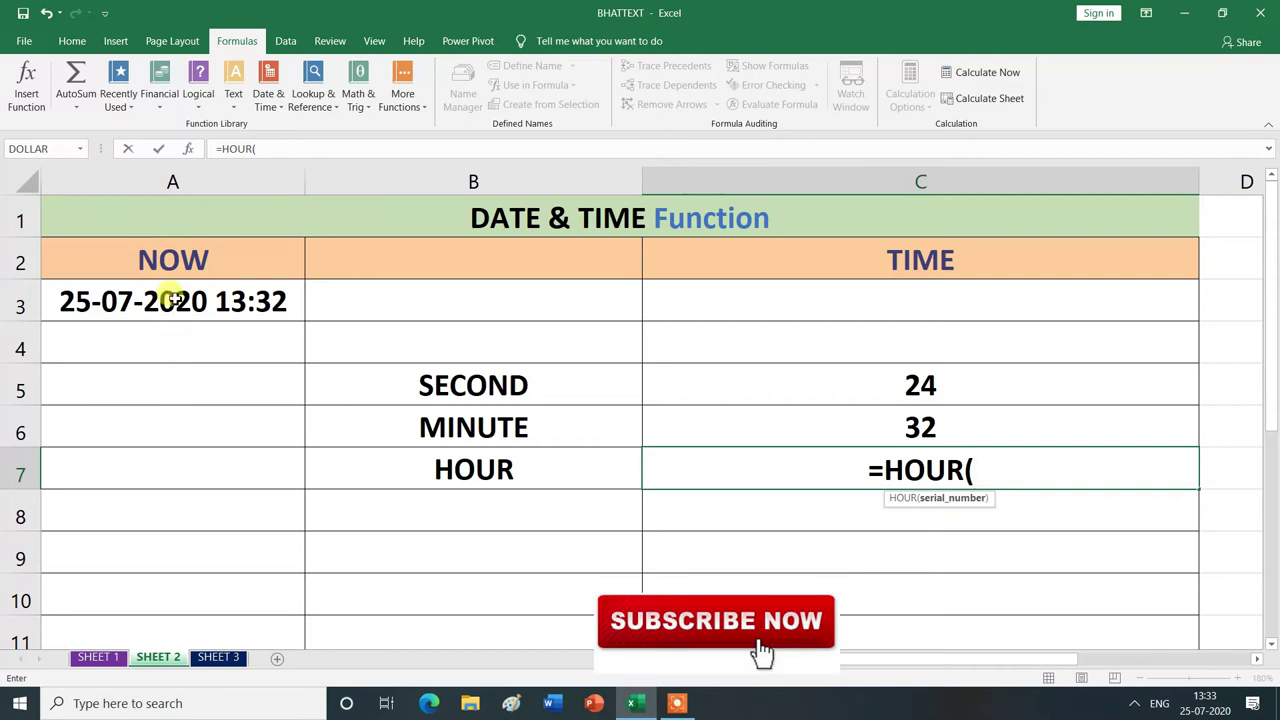
click(198, 302)
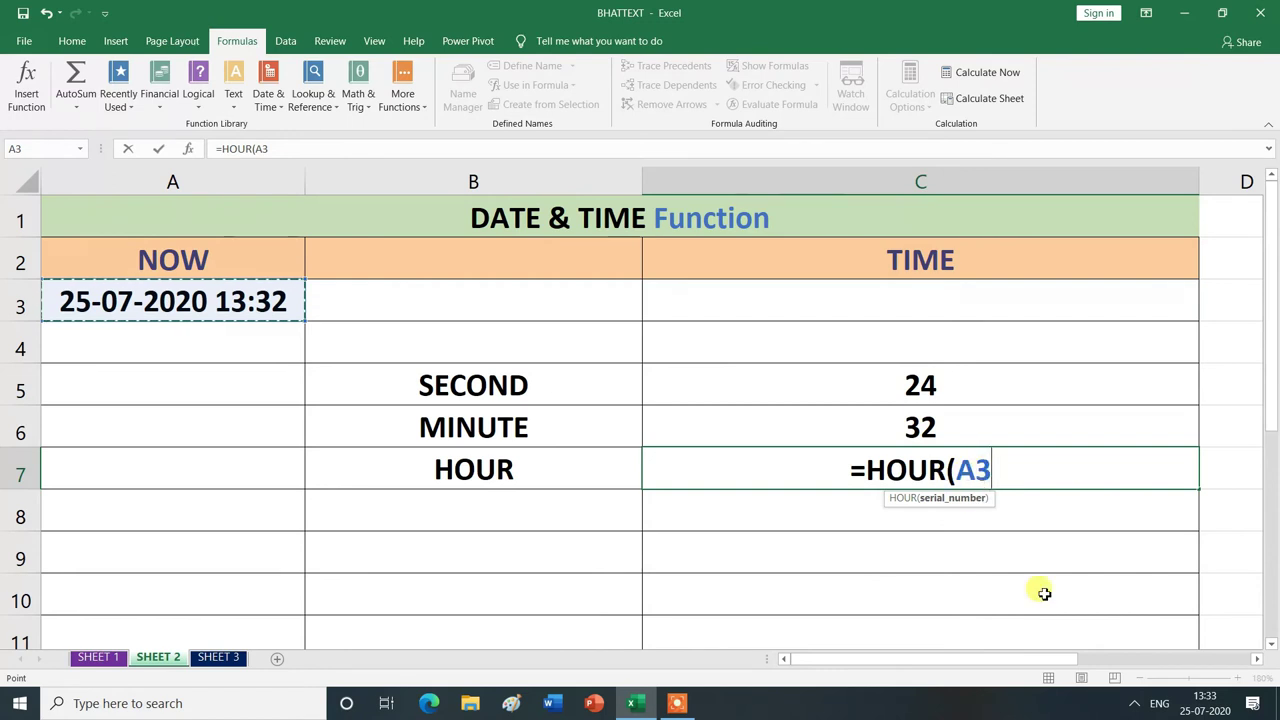
text())
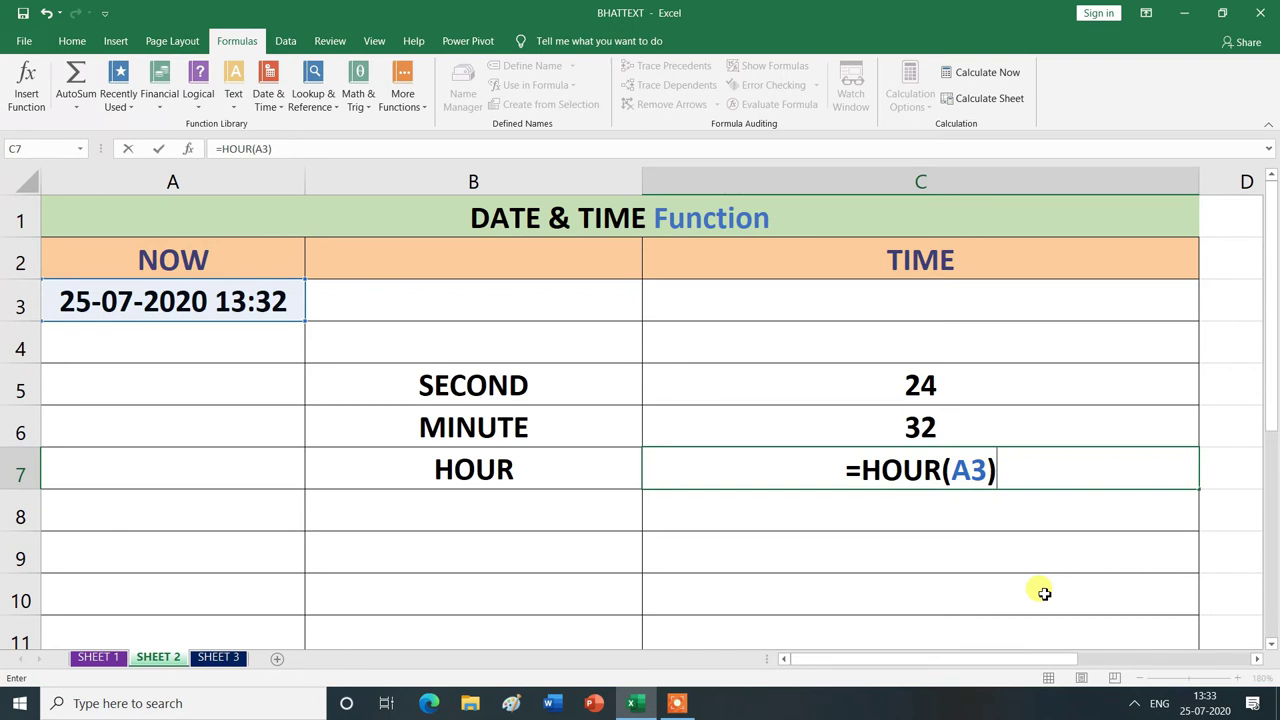
key(Return)
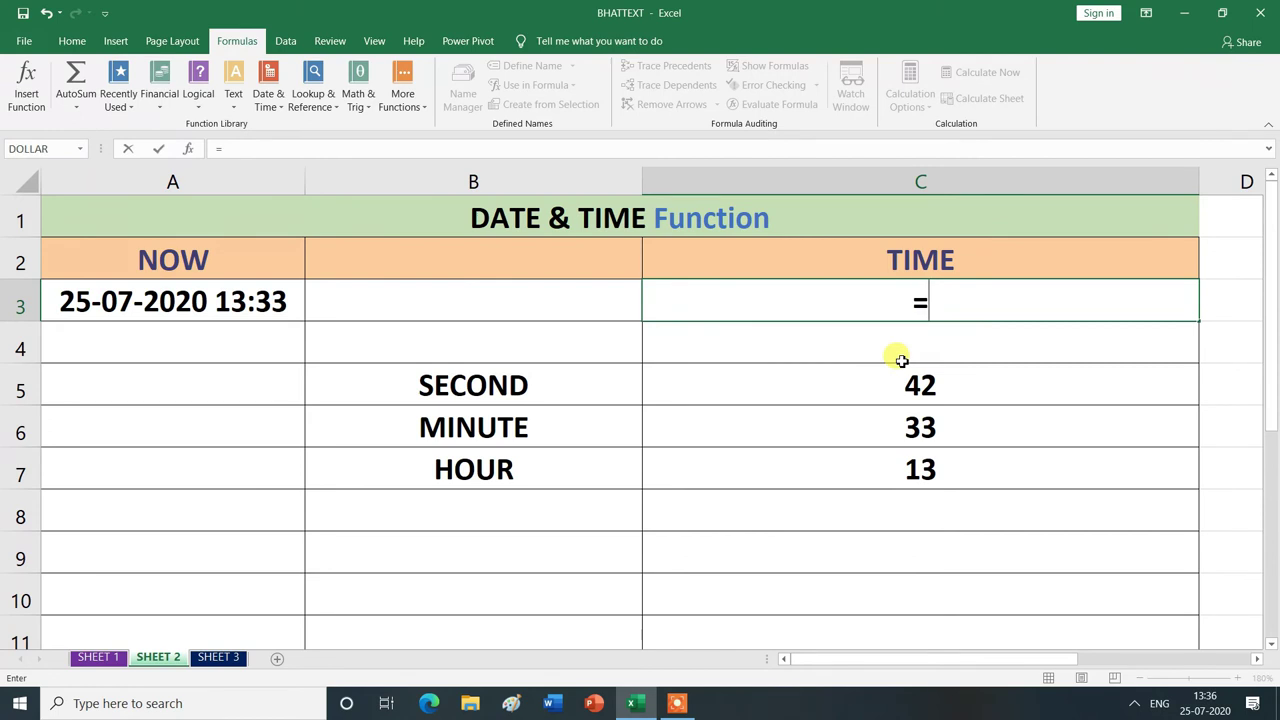
Step: Enter =TIME(C7,C6,C5) in C3 to rebuild the time as 1:36 PM
text(tim)
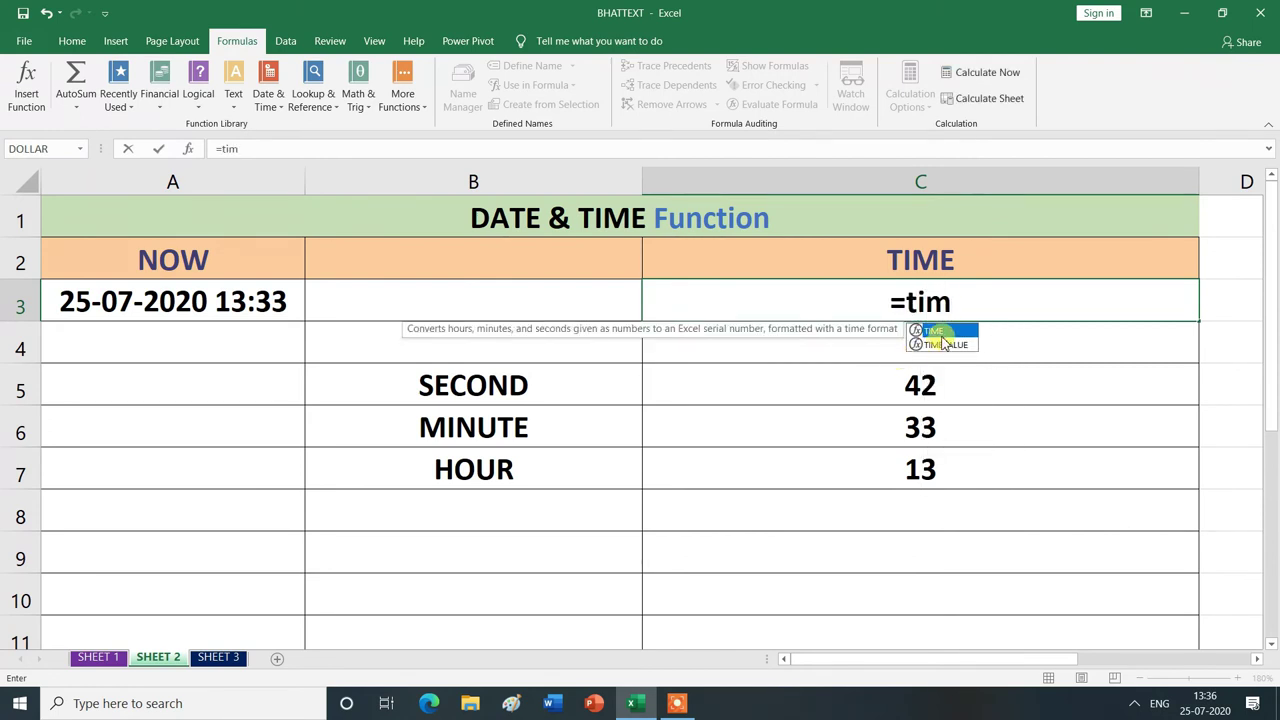
double_click(958, 332)
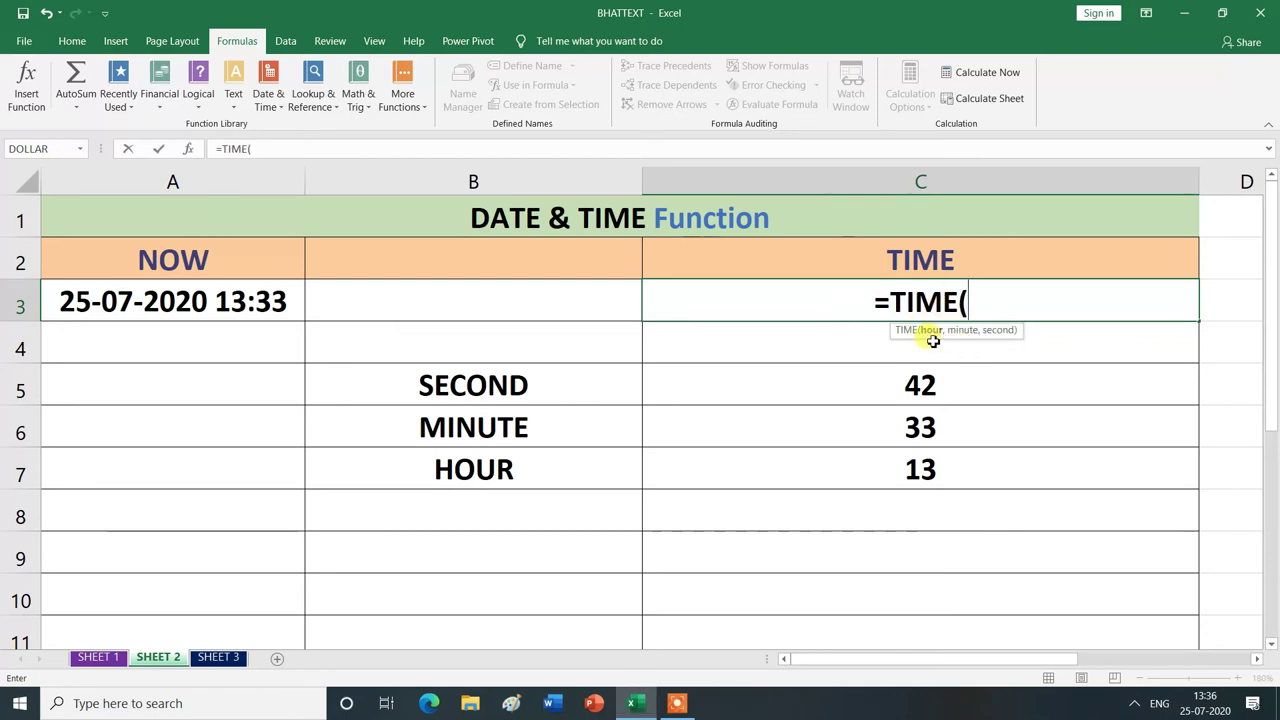
click(920, 468)
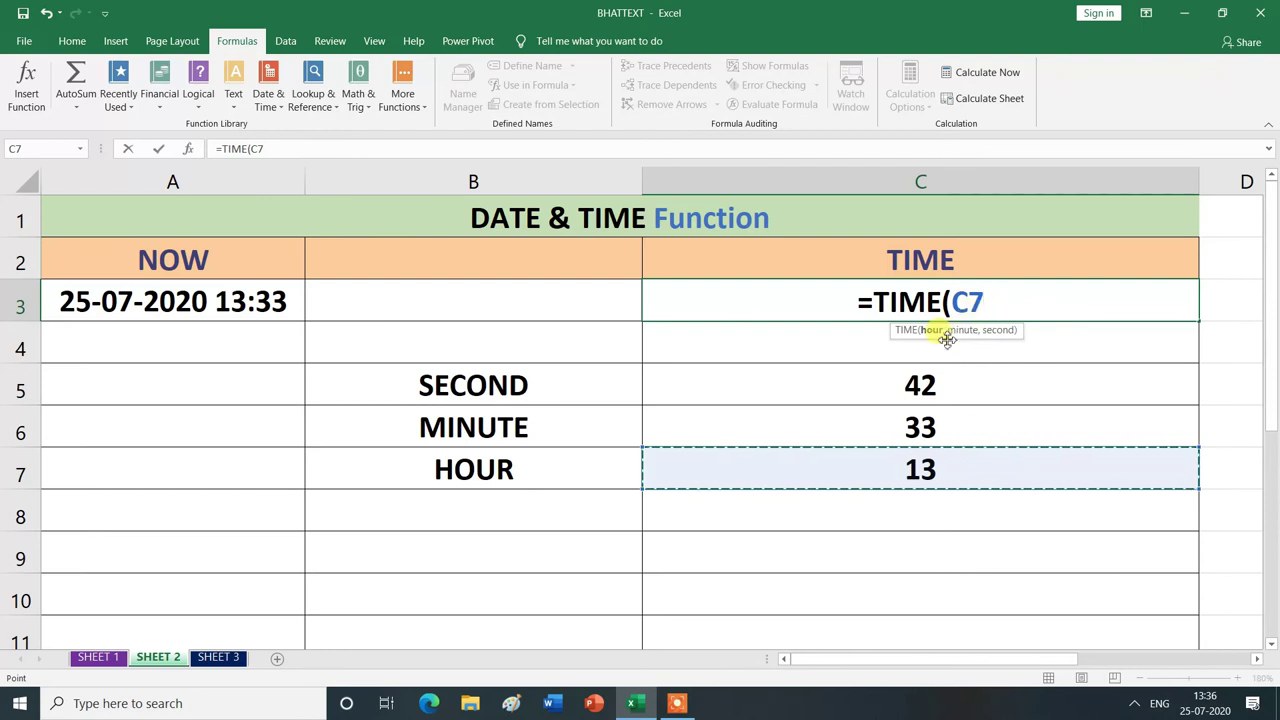
text(,)
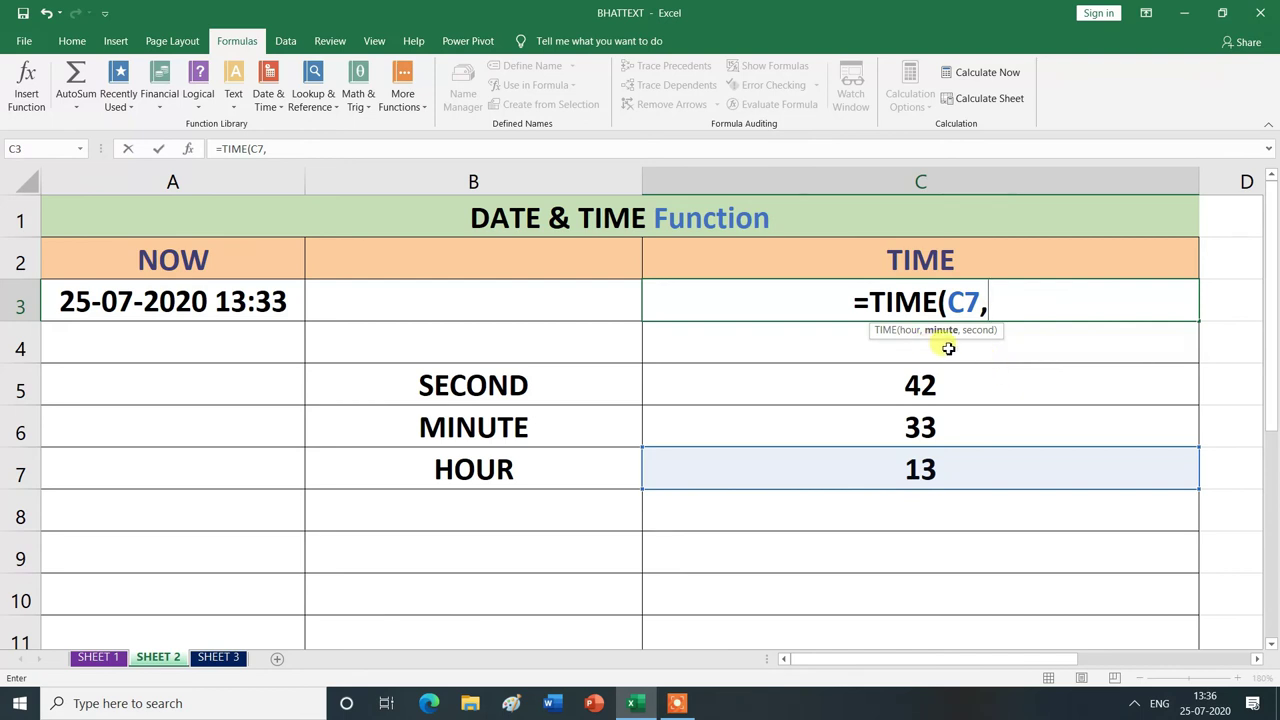
click(933, 427)
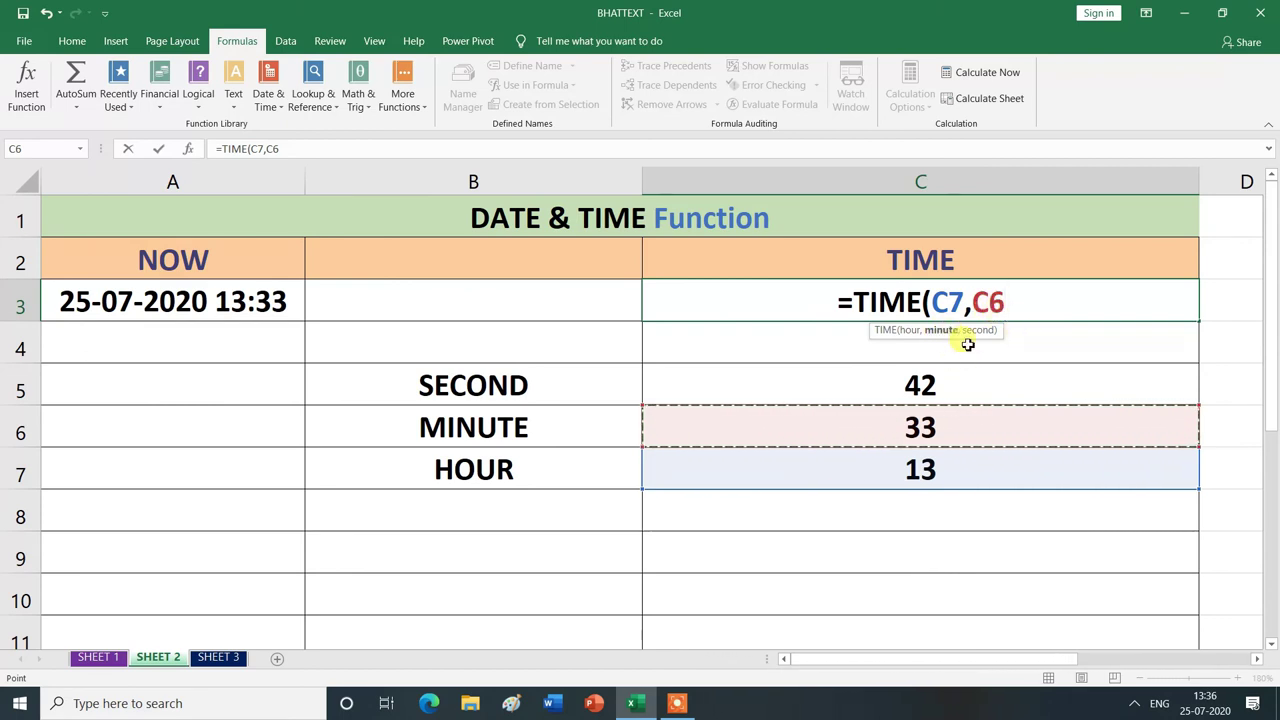
text(,)
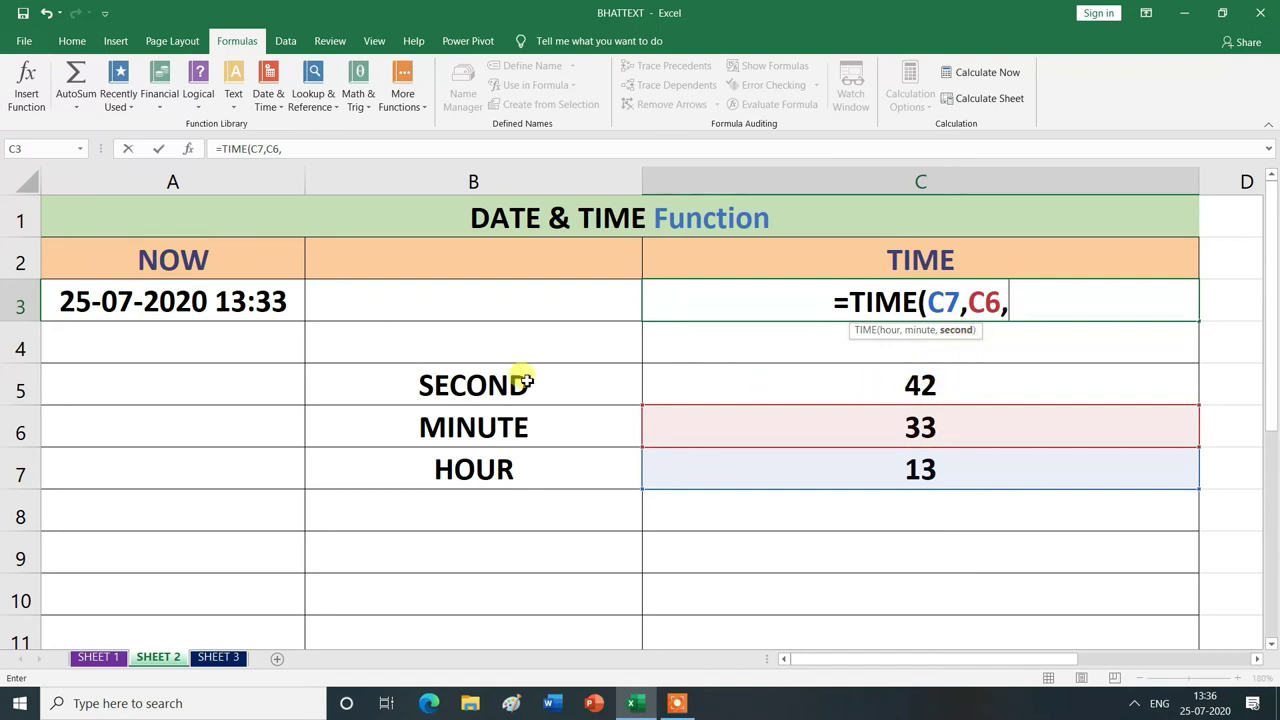
click(916, 384)
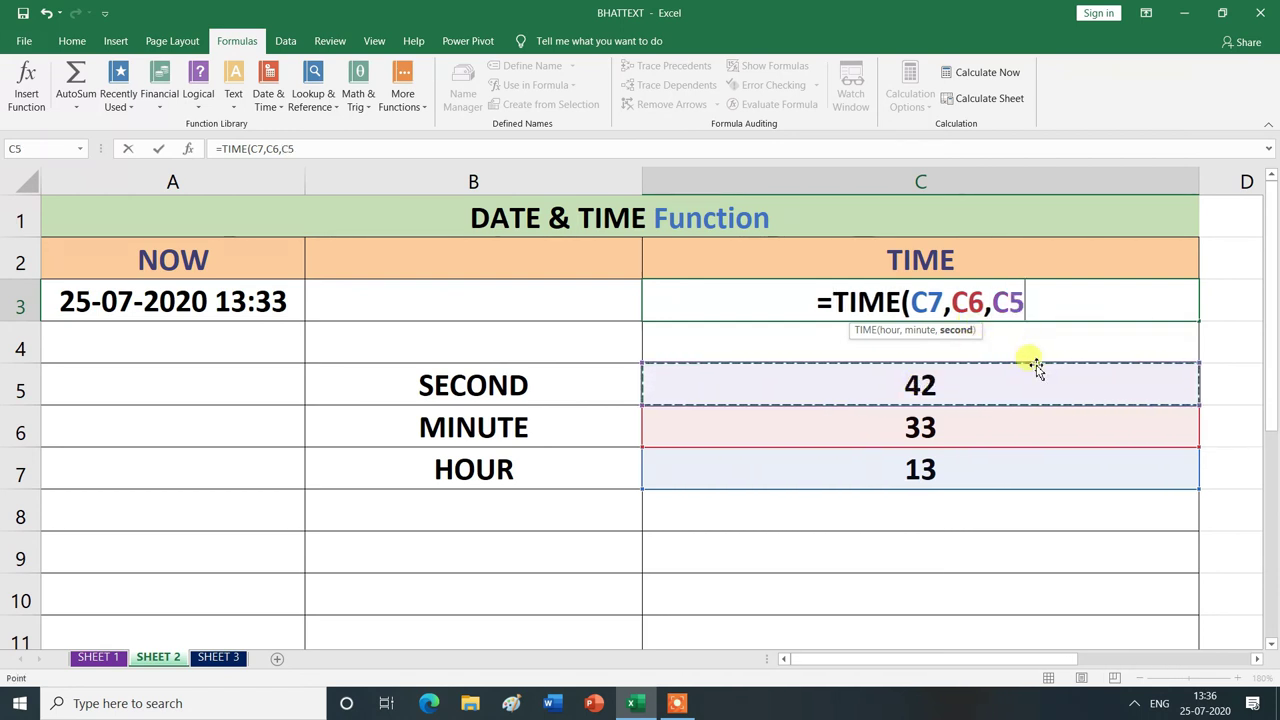
text())
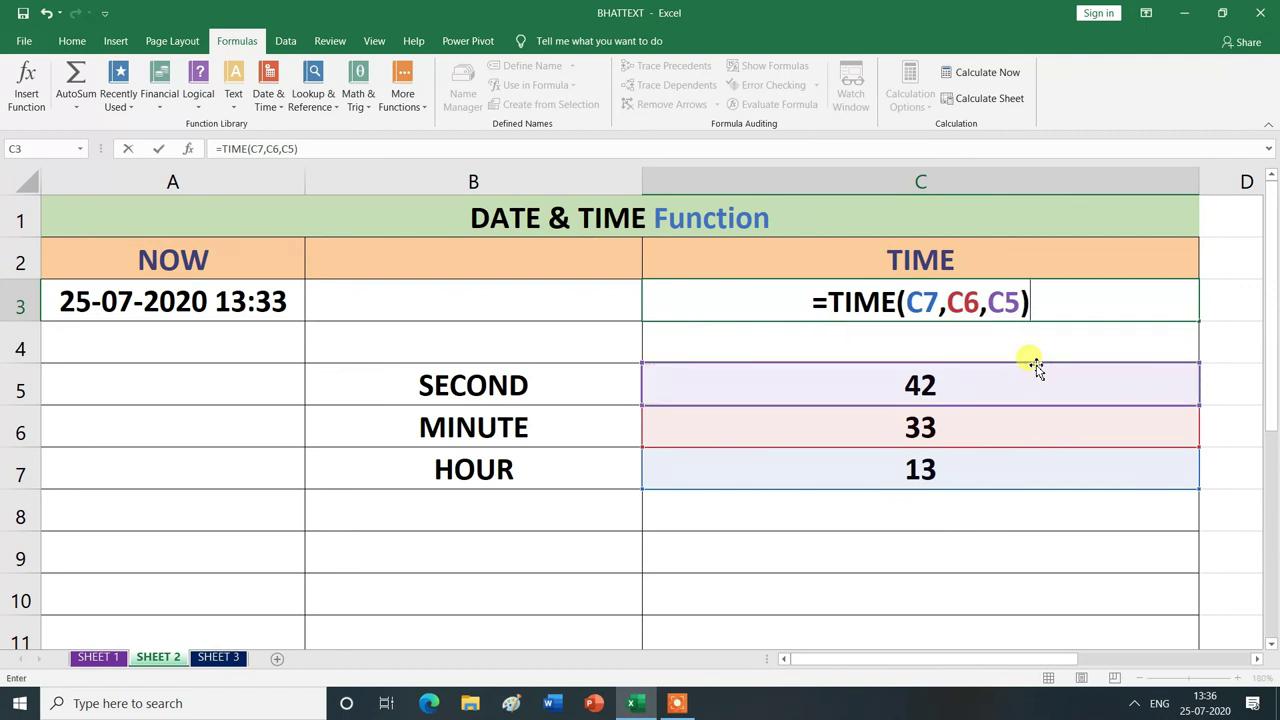
key(Return)
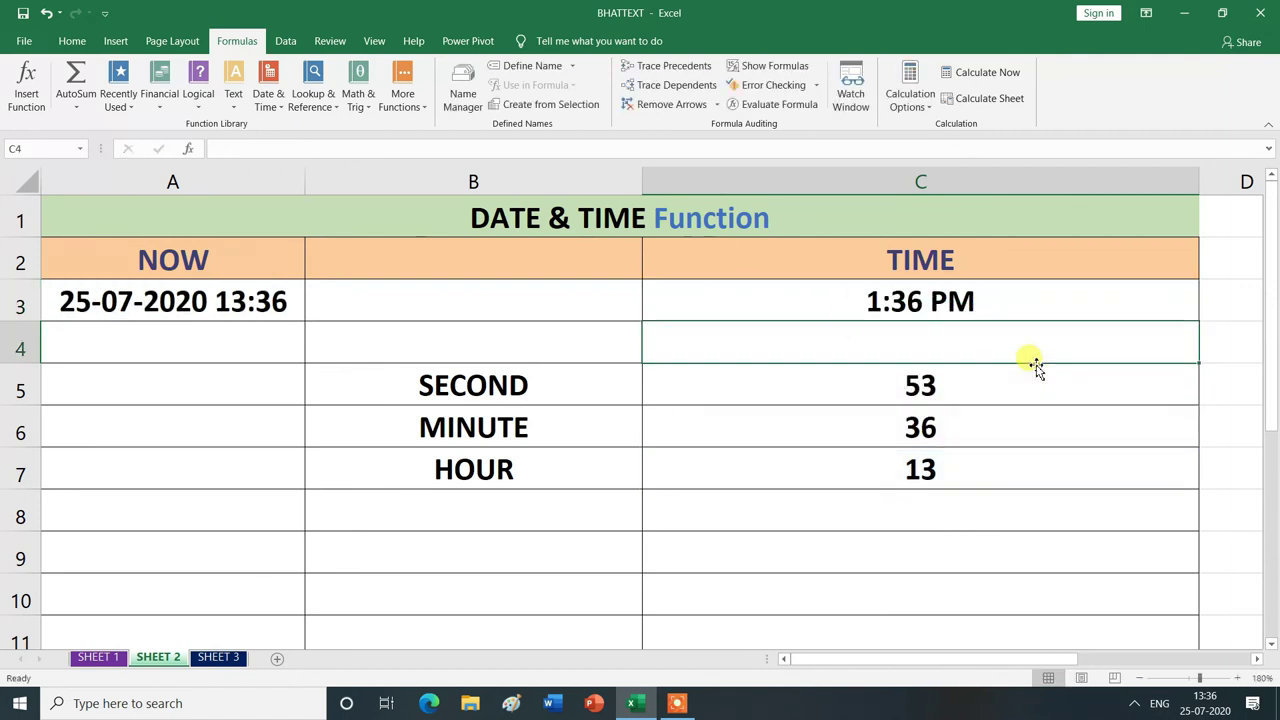